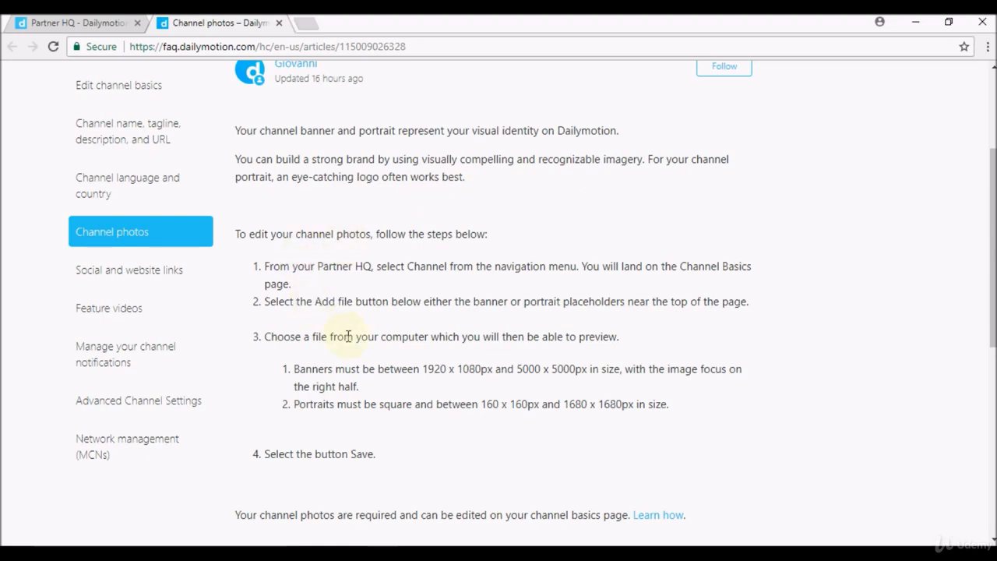
Read the Channel photos help article for the banner and portrait image size requirements.
scroll(499, 325, "down", 1)
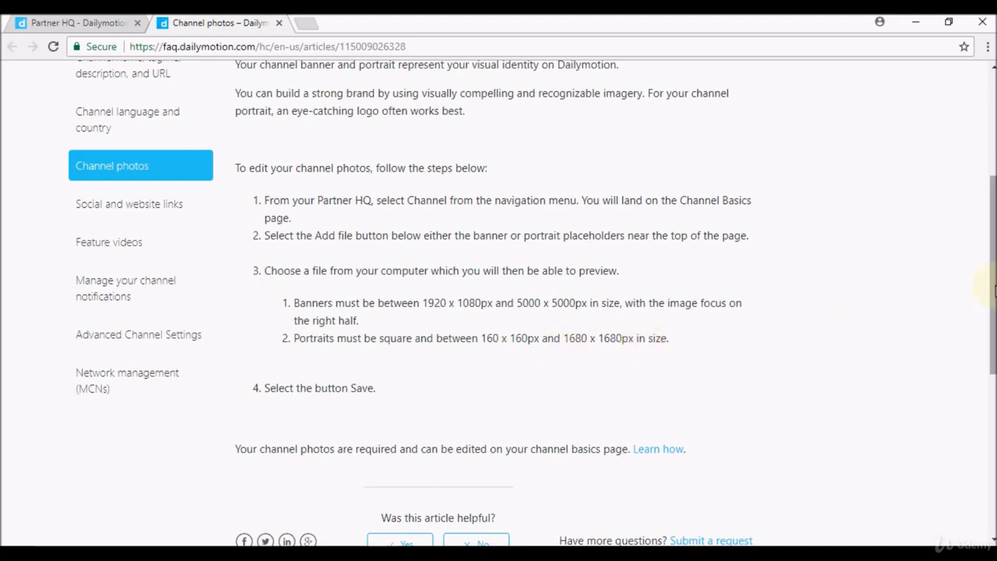
left_click_drag(996, 287, 996, 270)
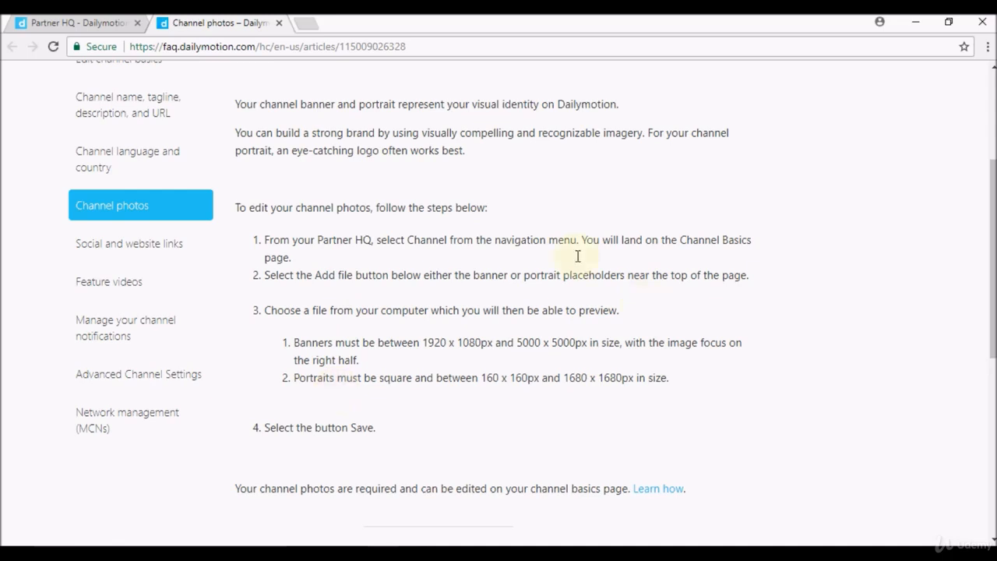
left_click_drag(995, 285, 995, 256)
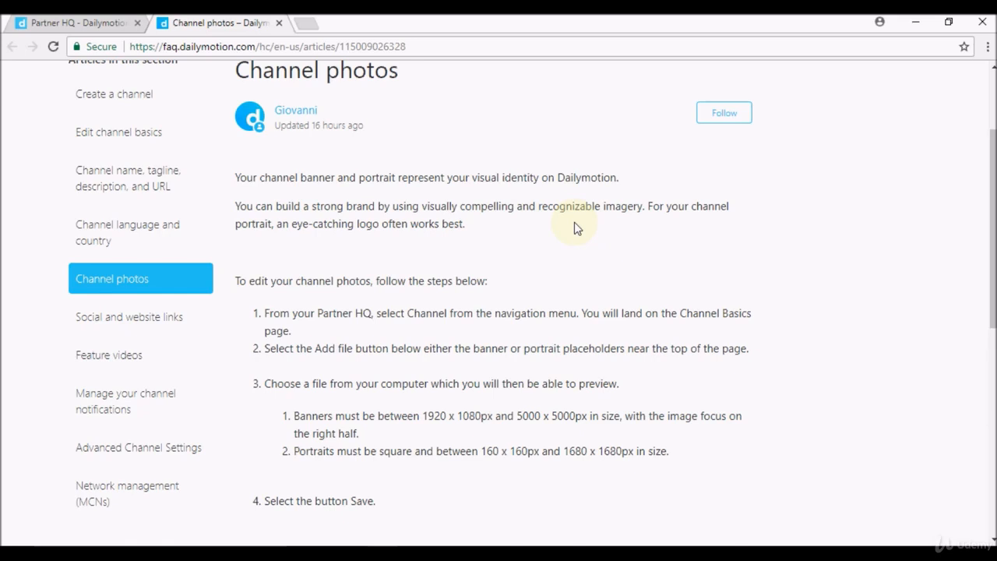
left_click_drag(991, 220, 991, 280)
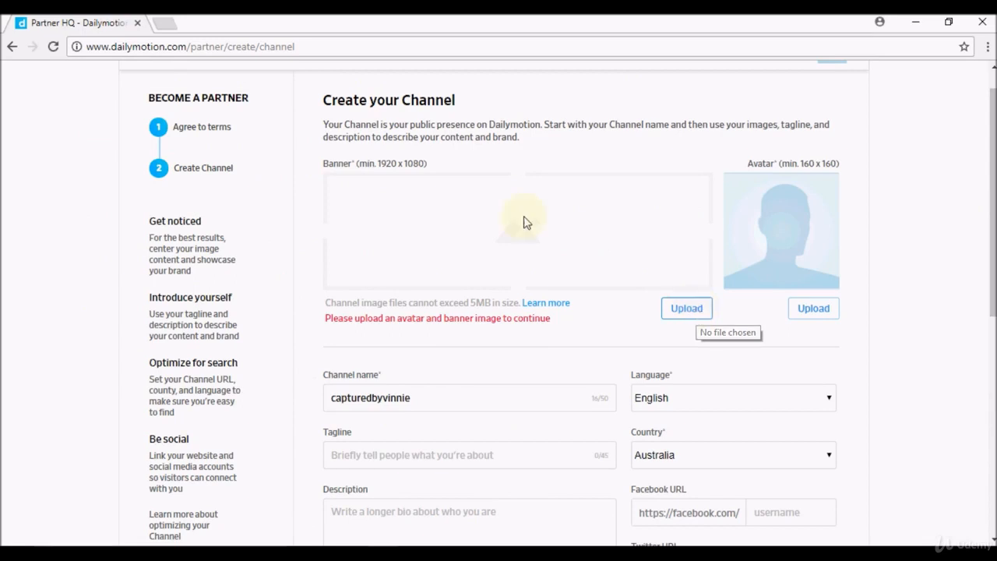
Upload home-office-336378_1920A.jpg from the To Upload folder as the channel banner.
left_click(677, 314)
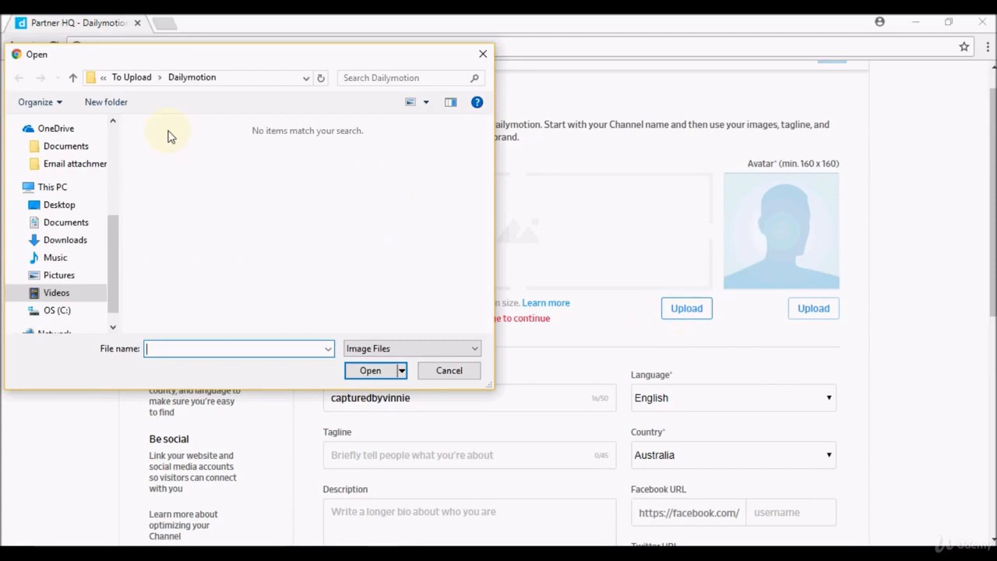
left_click(137, 79)
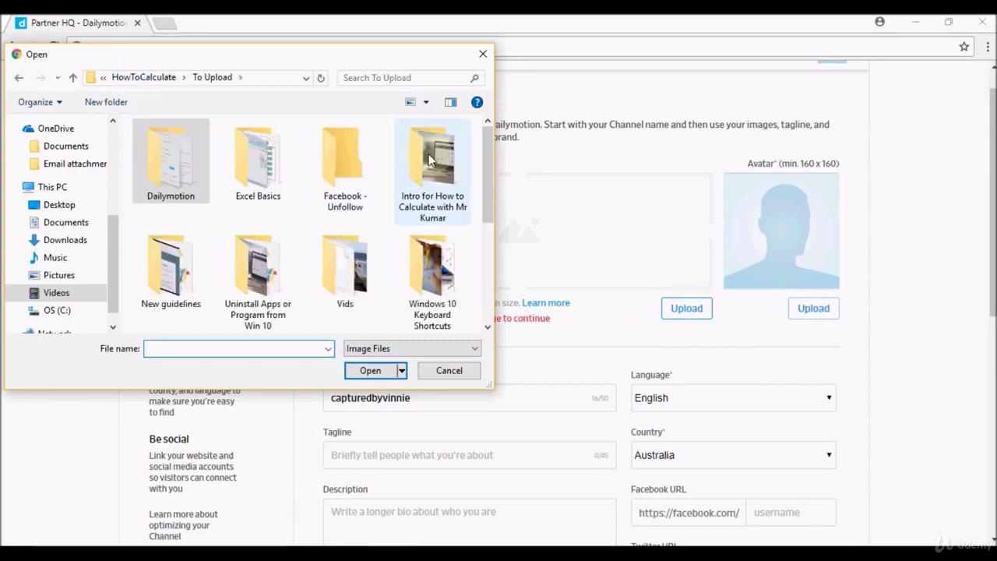
scroll(486, 162, "down", 3)
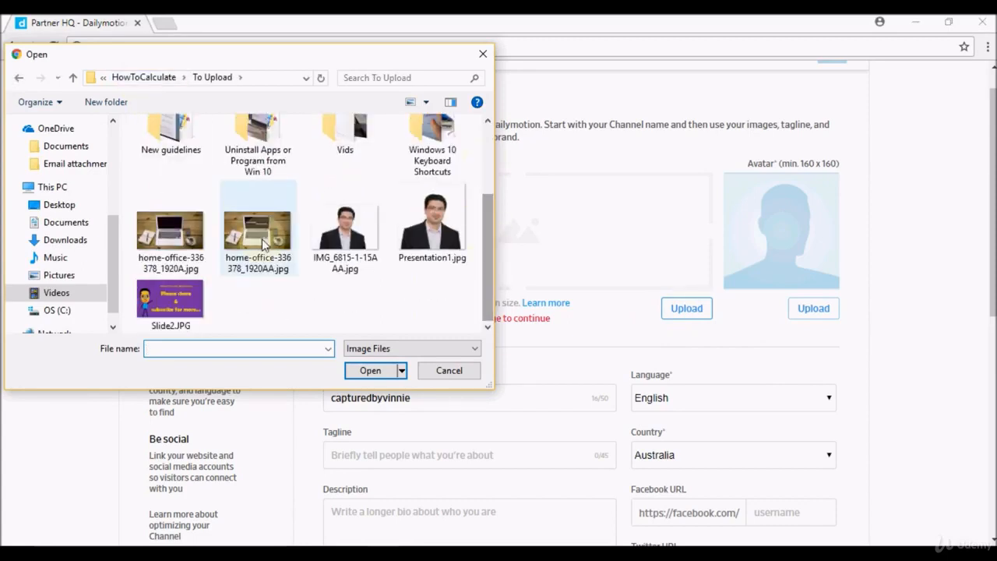
double_click(175, 235)
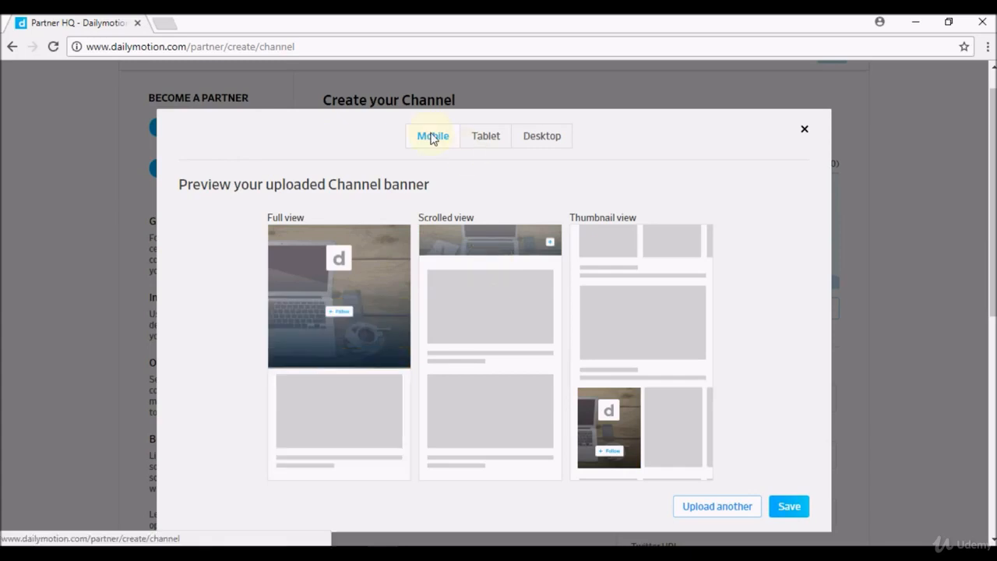
Preview the uploaded banner in the tablet, desktop and mobile layouts, and save it.
left_click(481, 139)
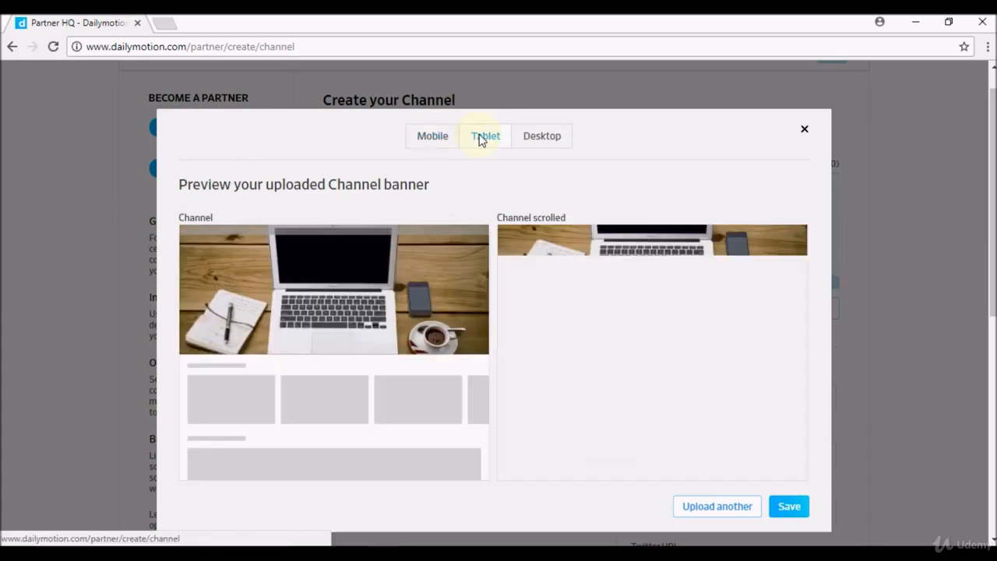
left_click(540, 145)
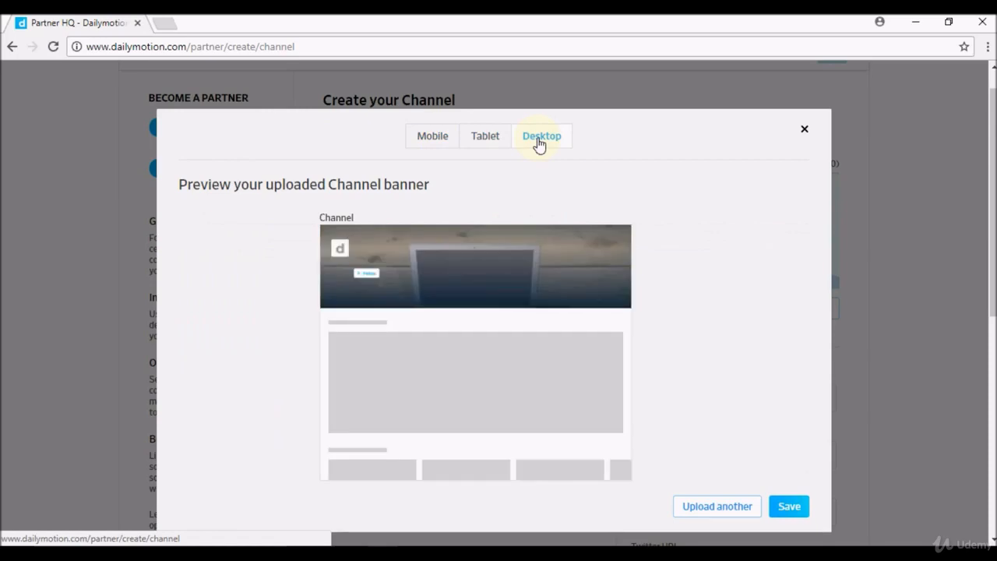
left_click(483, 145)
left_click(438, 145)
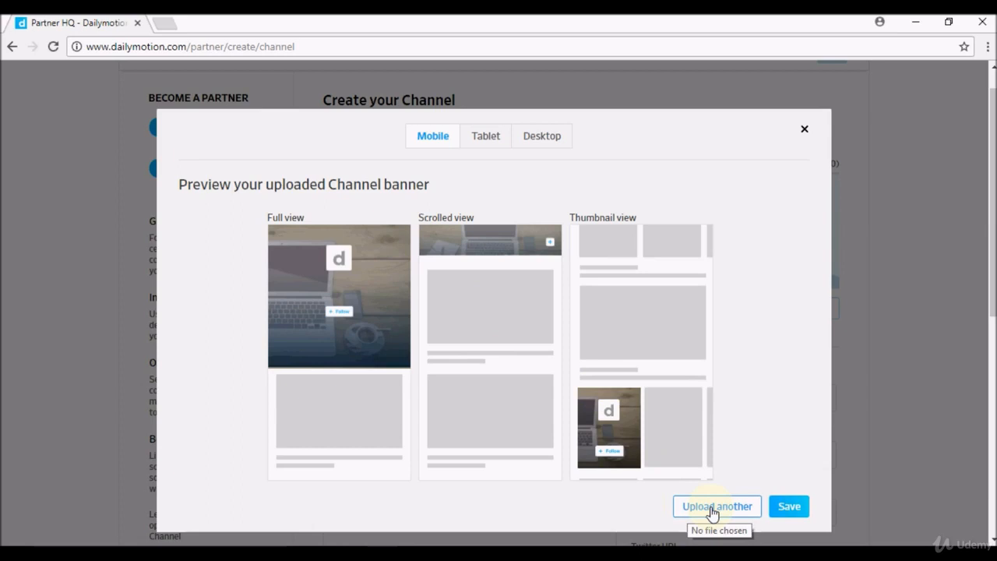
left_click(792, 508)
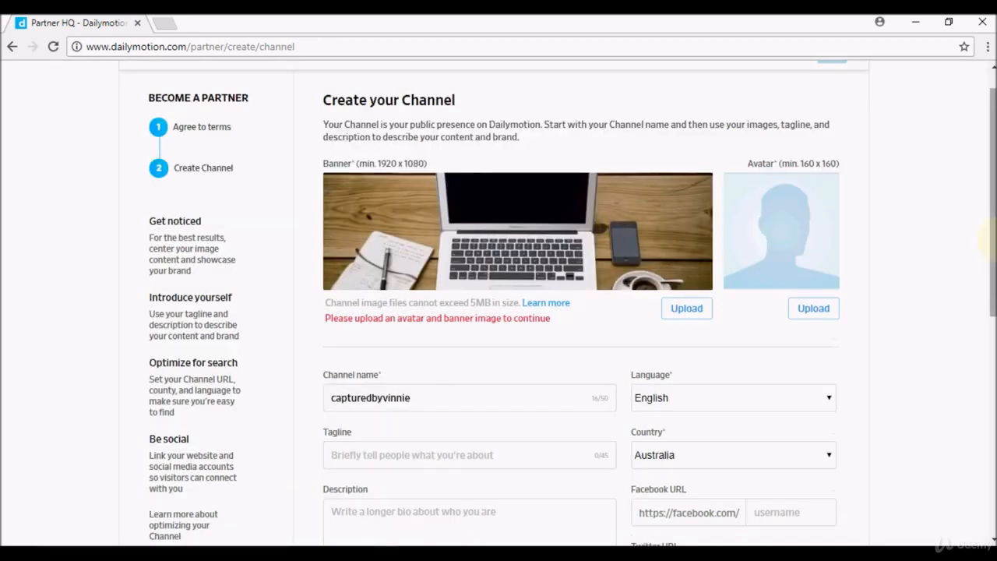
Upload Presentation1.jpg from the To Upload folder as the channel avatar.
left_click_drag(993, 243, 993, 215)
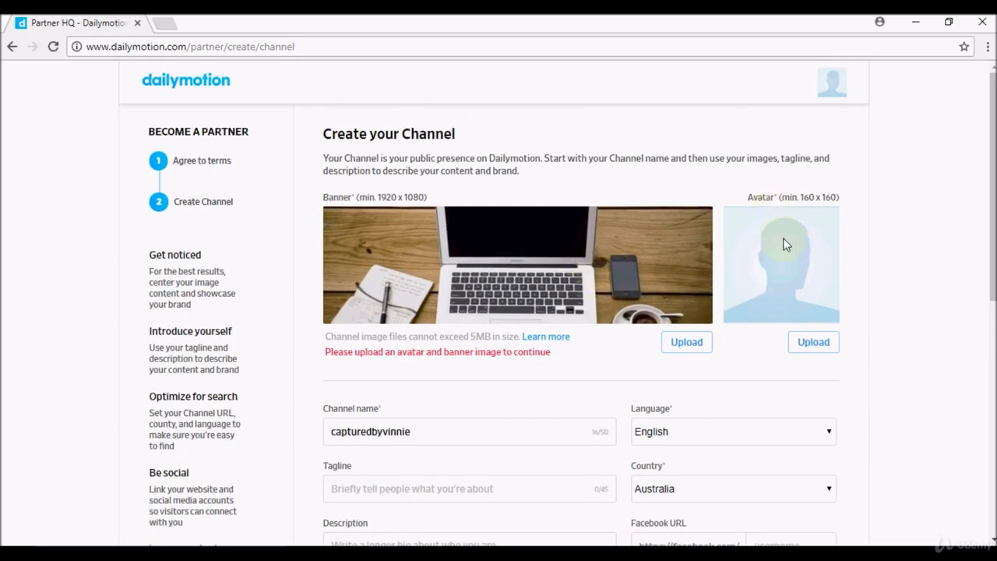
left_click(810, 345)
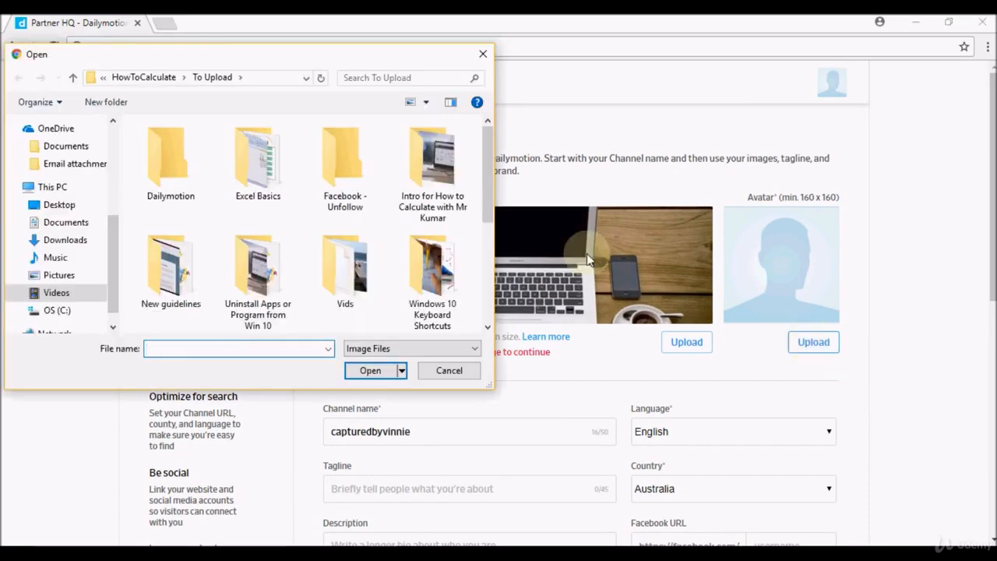
left_click_drag(491, 174, 492, 259)
left_click(437, 239)
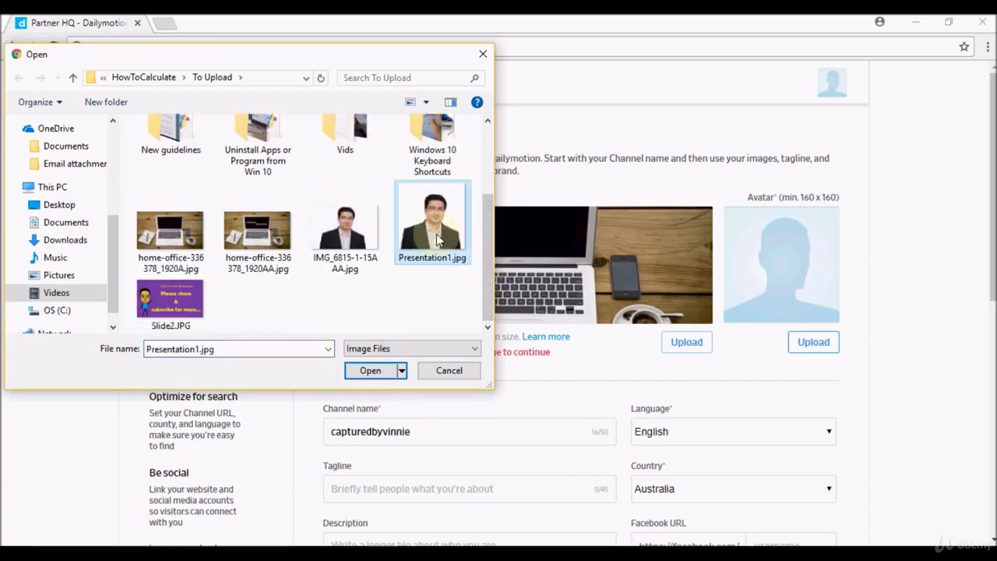
left_click(381, 372)
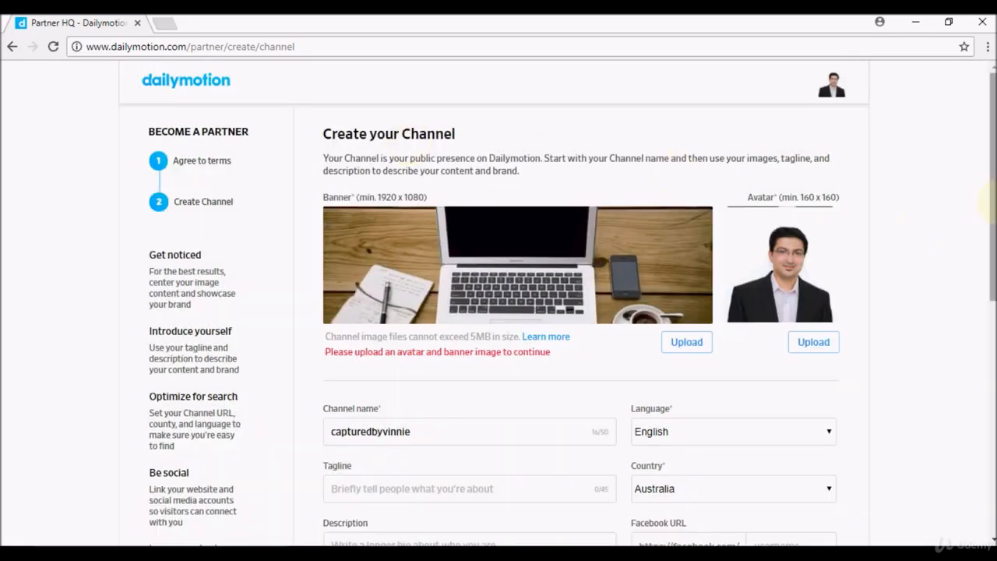
Set the channel tagline to "Learn Fast" and the description to "Learn Dailymotion".
left_click_drag(991, 204, 994, 308)
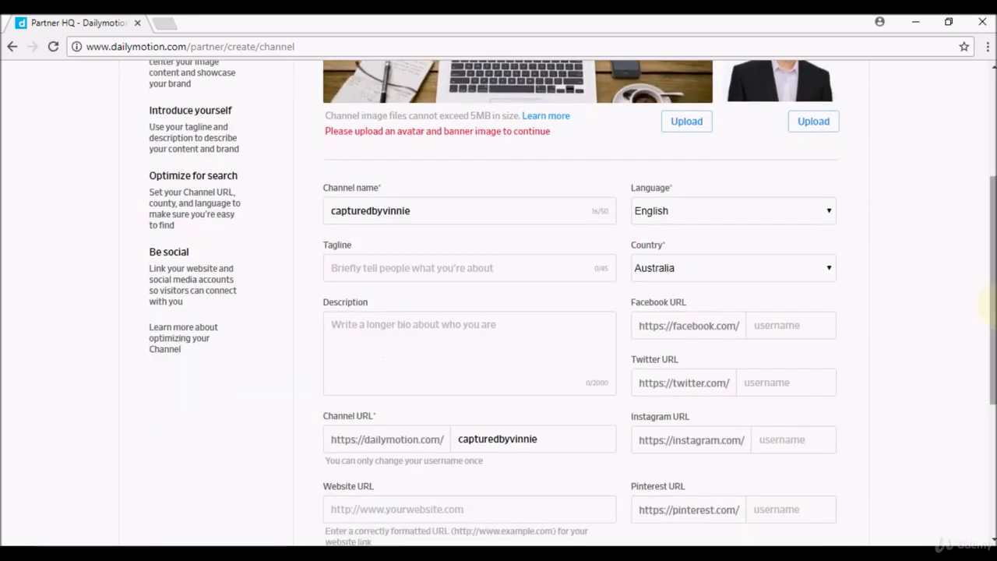
left_click(480, 269)
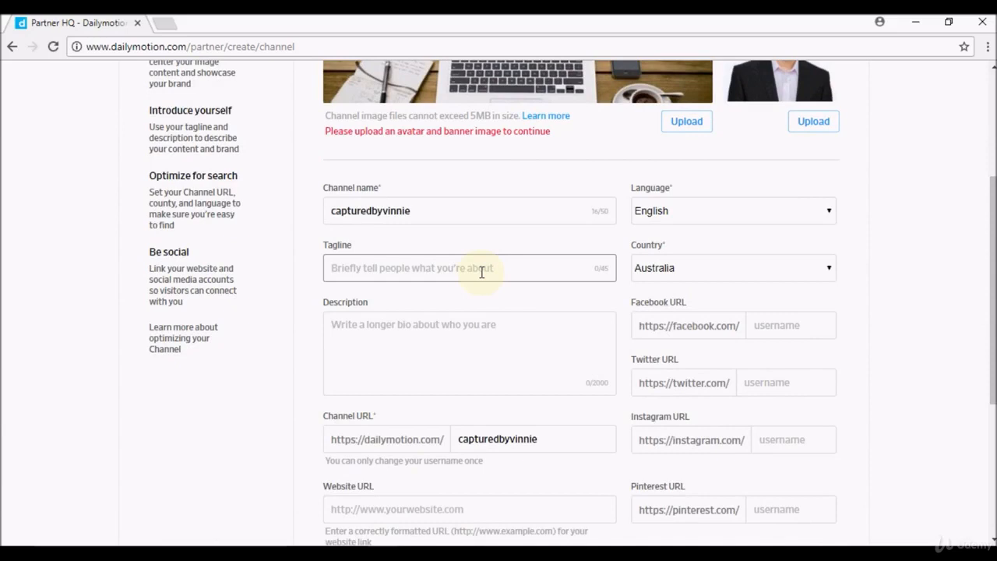
type("L")
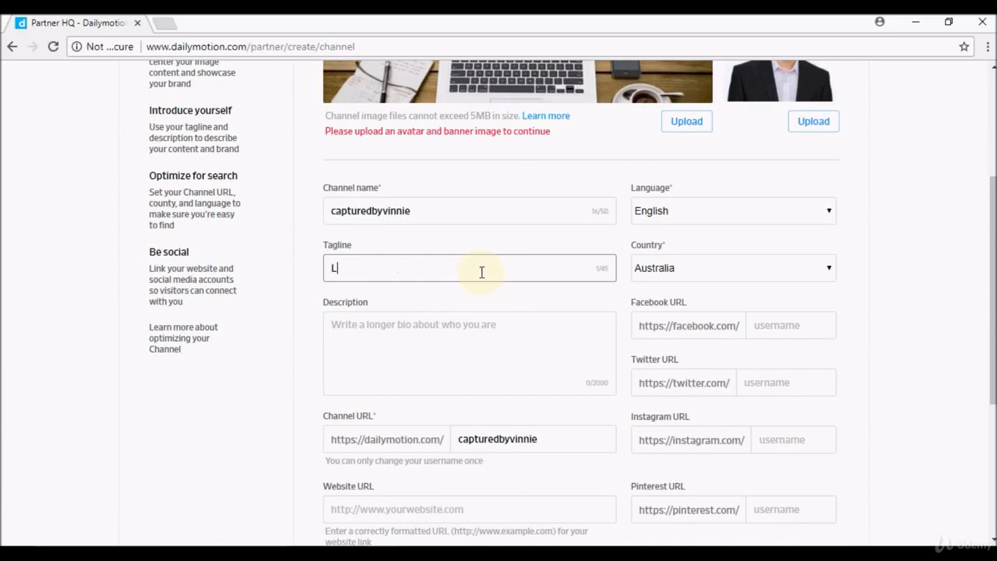
type("earn Fast")
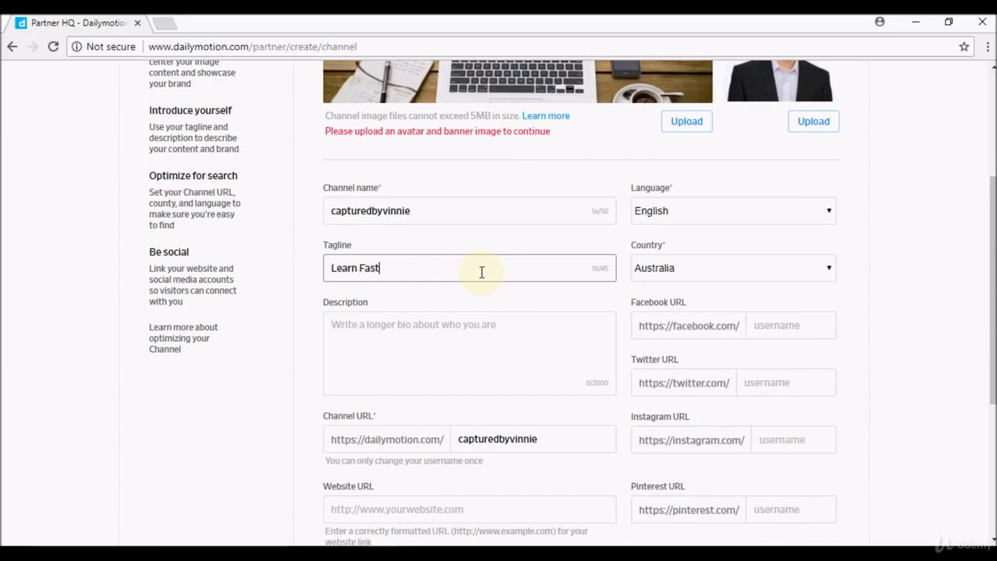
left_click(474, 333)
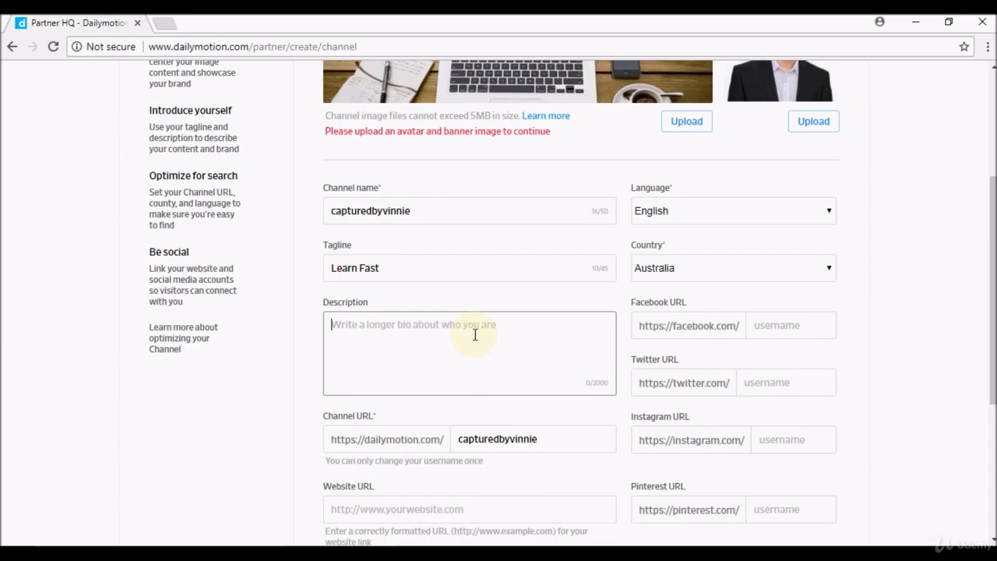
type("Learn Dail")
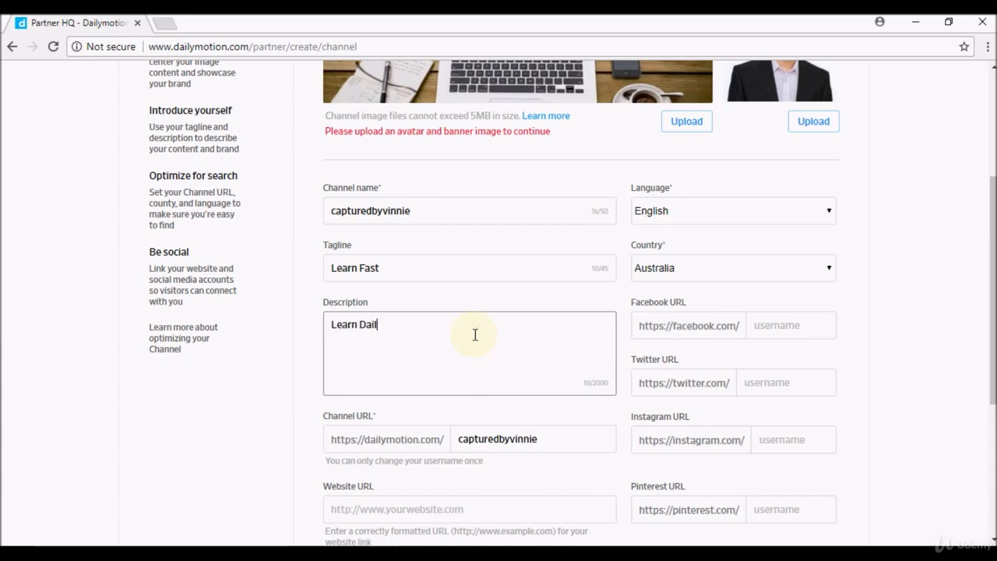
type("ymotion")
Review the completed channel details and create the channel.
left_click_drag(993, 235, 994, 211)
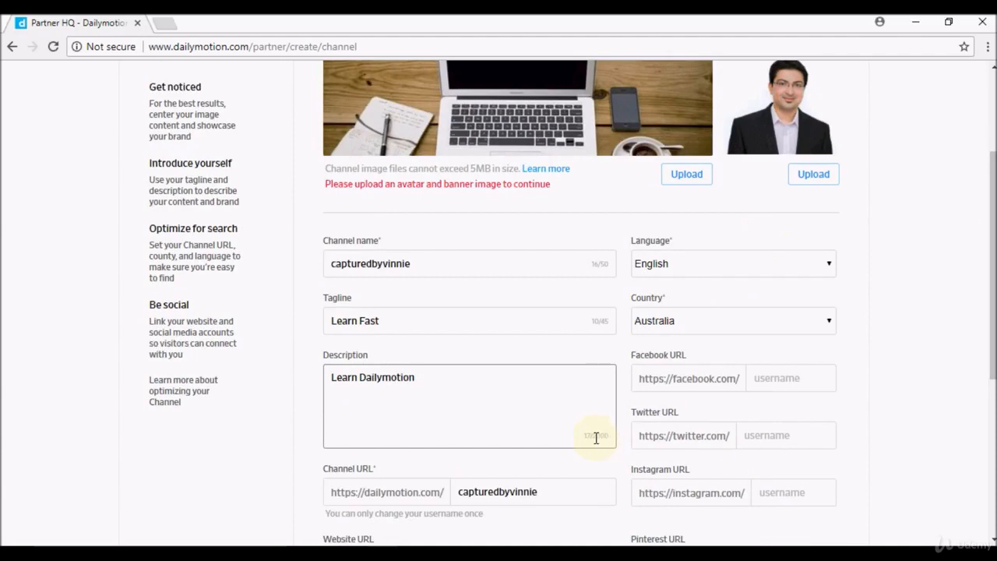
left_click(537, 330)
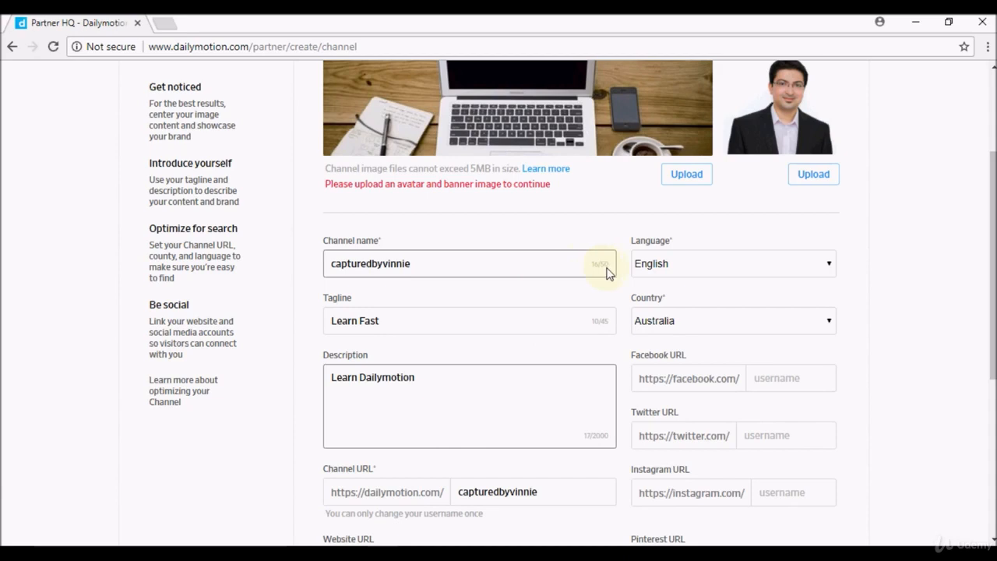
left_click_drag(993, 251, 991, 319)
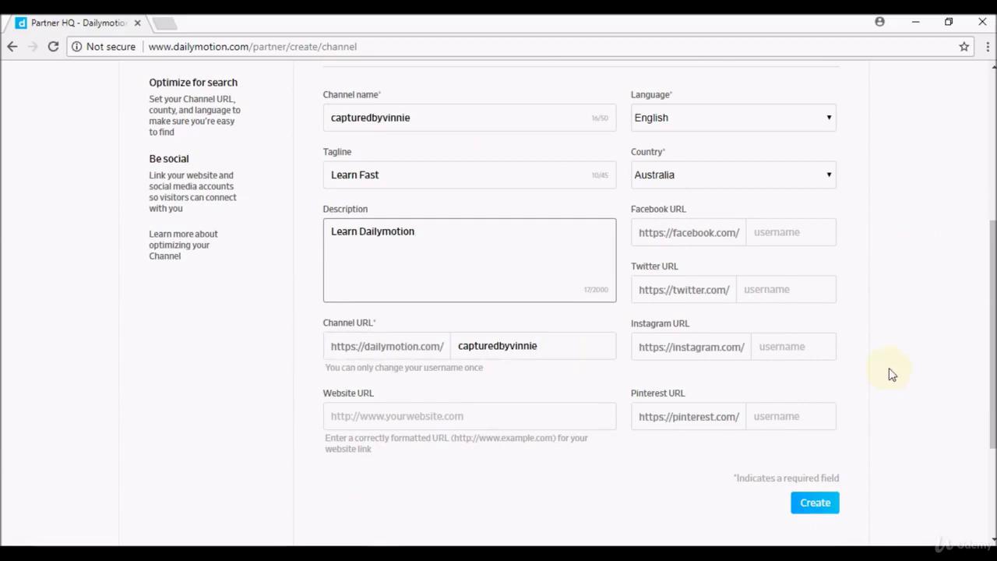
mouse_move(993, 361)
left_mouse_down()
mouse_move(993, 387)
mouse_move(993, 256)
mouse_move(991, 375)
left_mouse_up()
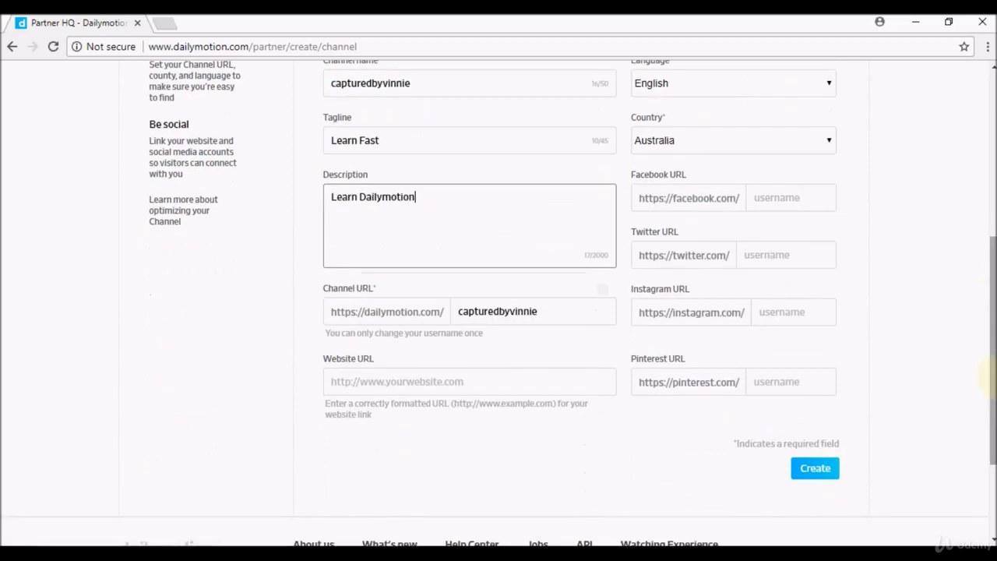
left_click(831, 469)
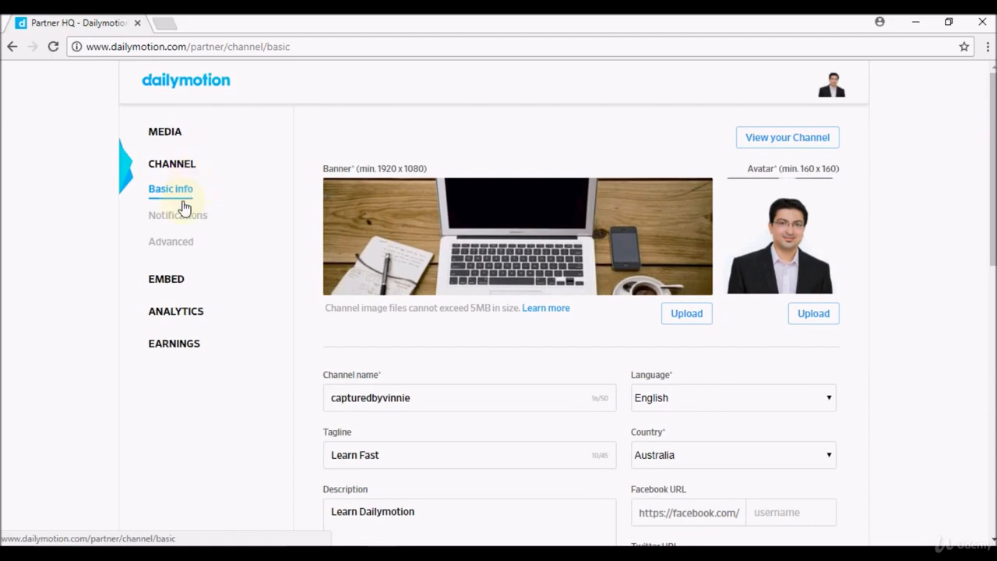
Look through the Embed player, Analytics and Earnings overview pages of Partner HQ, and open the Media videos page.
left_click(180, 287)
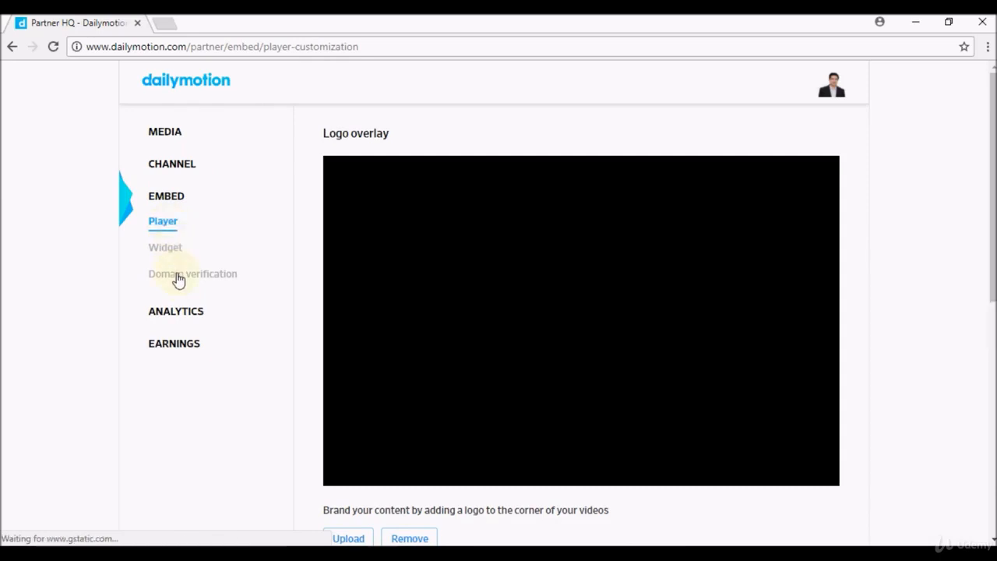
left_click(178, 315)
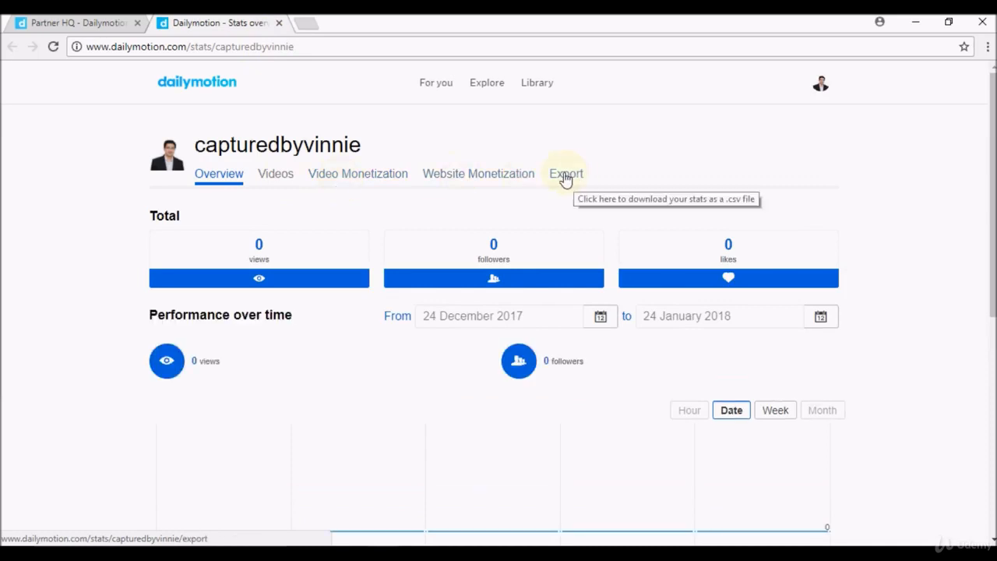
left_click(280, 23)
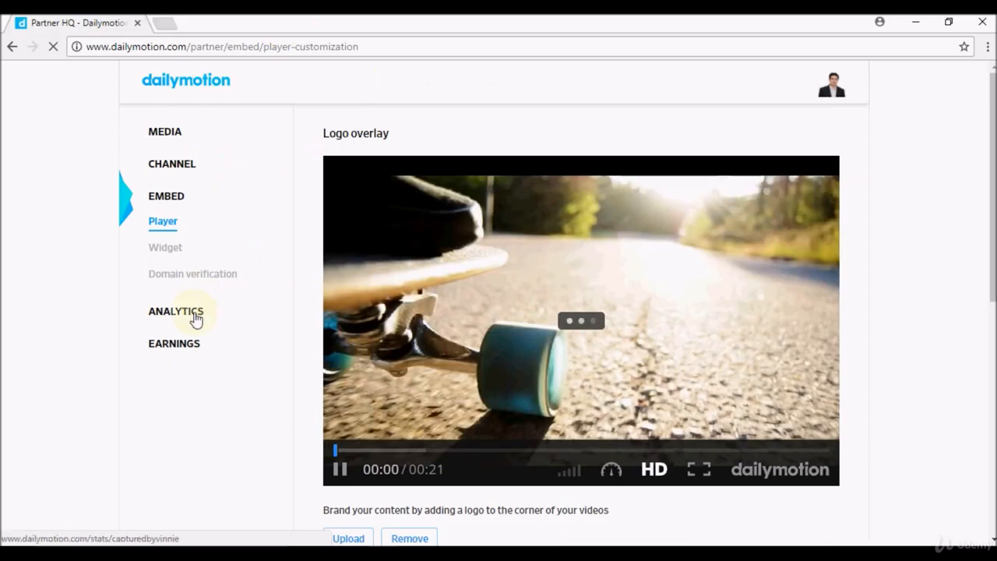
left_click(193, 352)
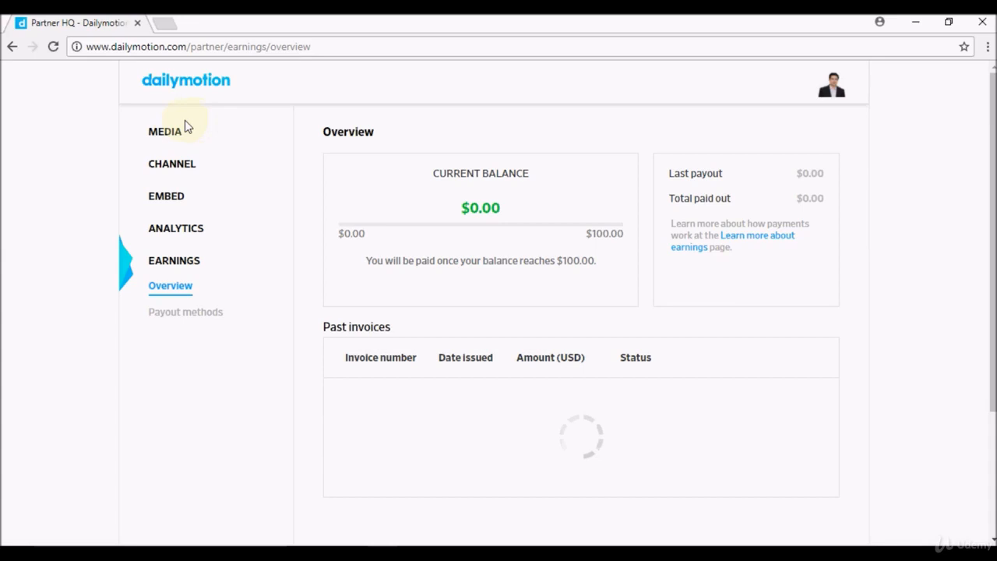
left_click(167, 133)
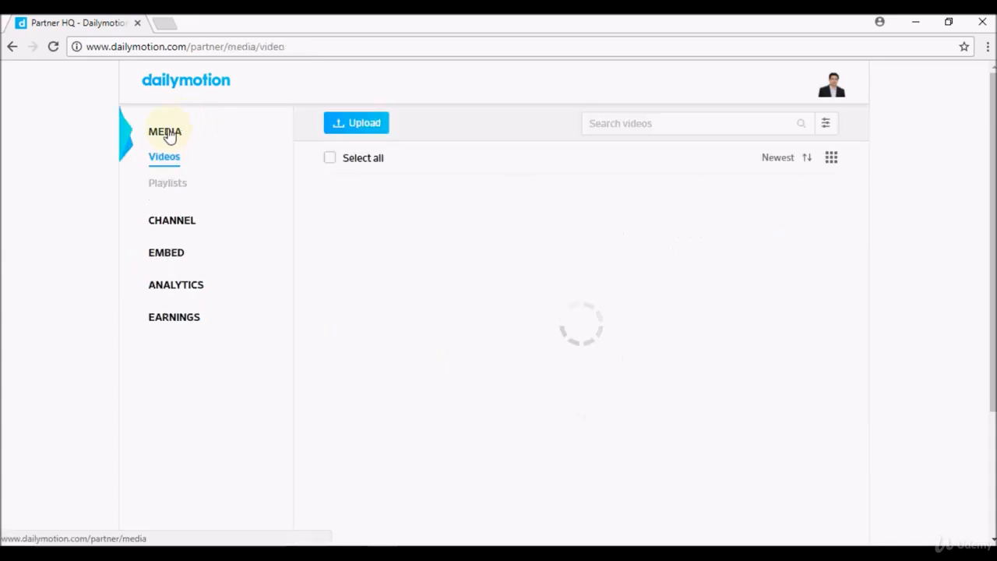